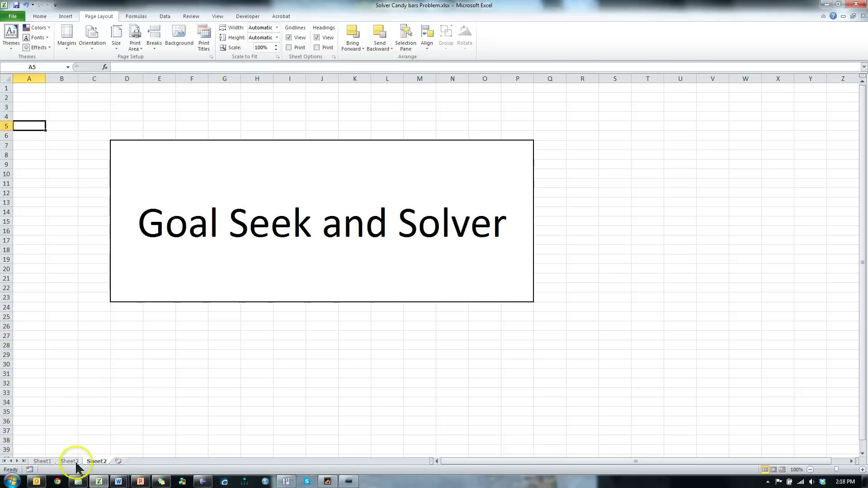
pyautogui.click(76, 464)
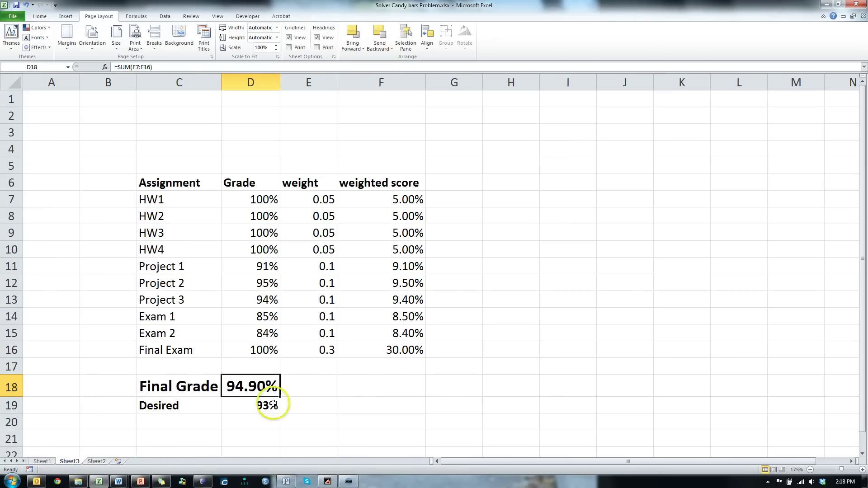
pyautogui.click(252, 407)
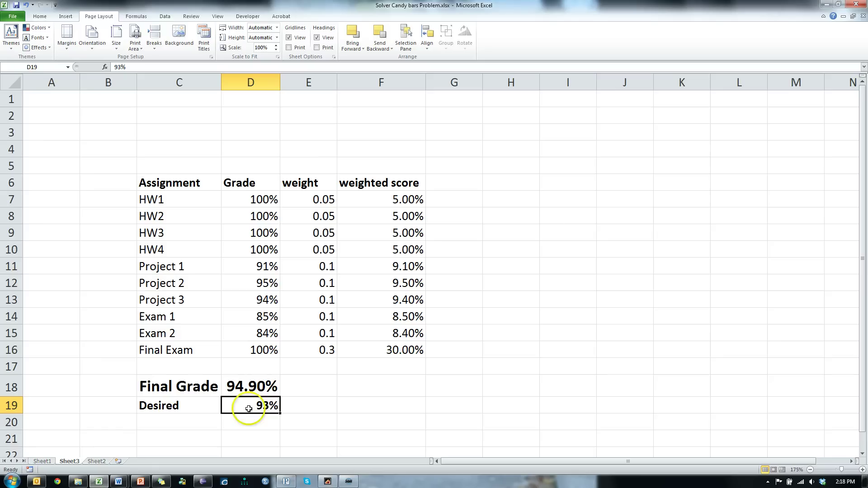
pyautogui.moveTo(257, 407)
pyautogui.mouseDown()
pyautogui.moveTo(160, 419)
pyautogui.moveTo(251, 407)
pyautogui.mouseUp()
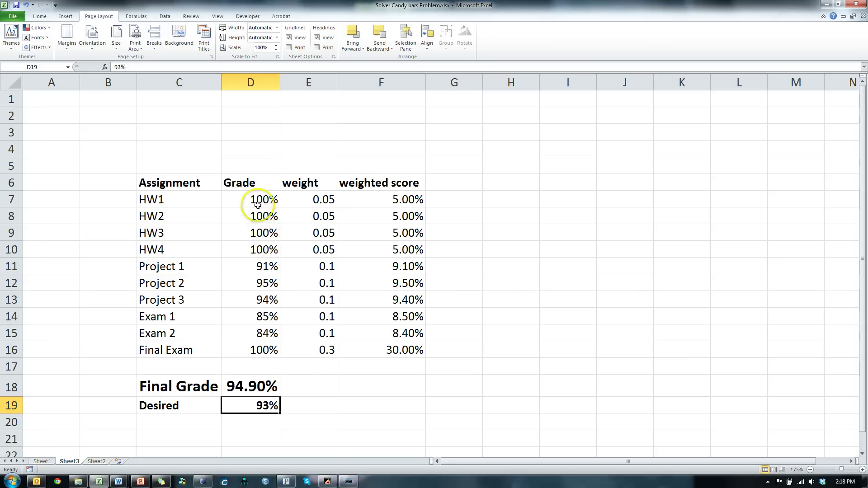
pyautogui.moveTo(189, 202); pyautogui.dragTo(402, 334)
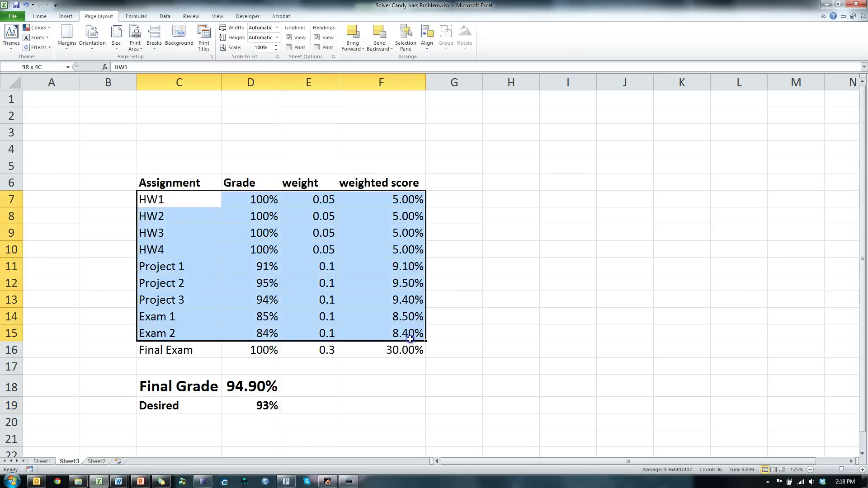
pyautogui.click(260, 354)
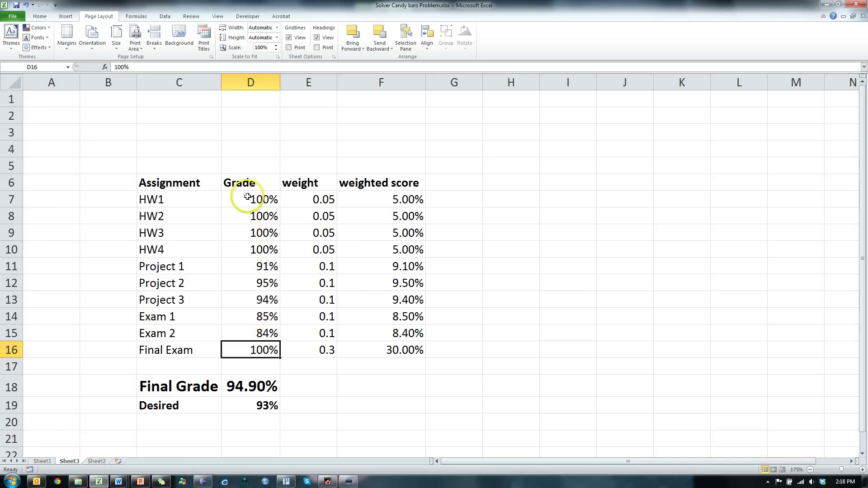
pyautogui.click(159, 195)
pyautogui.moveTo(158, 199); pyautogui.dragTo(165, 217)
pyautogui.click(171, 243)
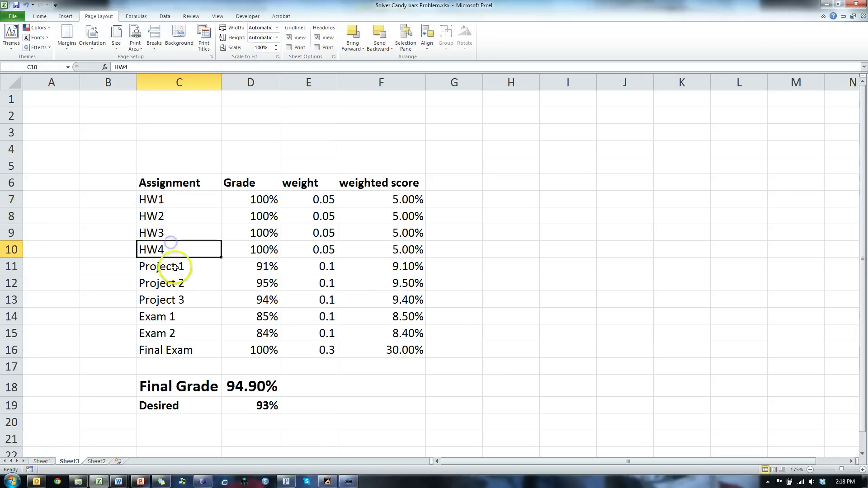
pyautogui.click(175, 267)
pyautogui.click(180, 316)
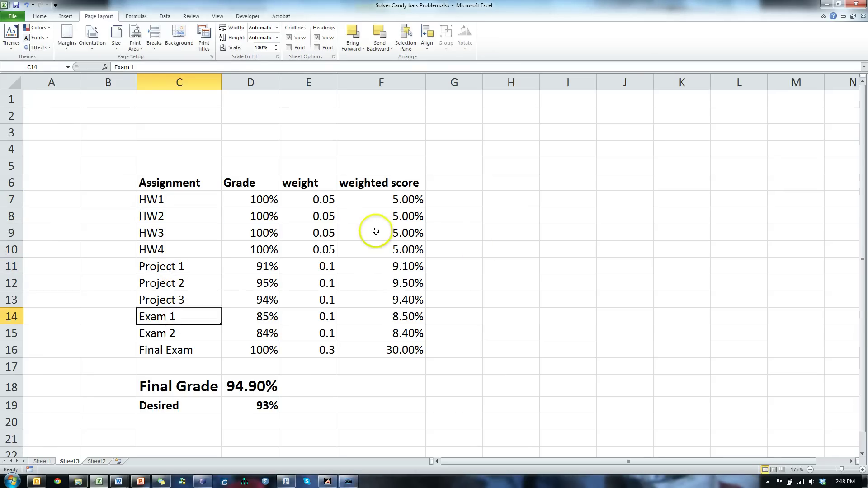
pyautogui.click(320, 199)
pyautogui.moveTo(320, 200); pyautogui.dragTo(321, 333)
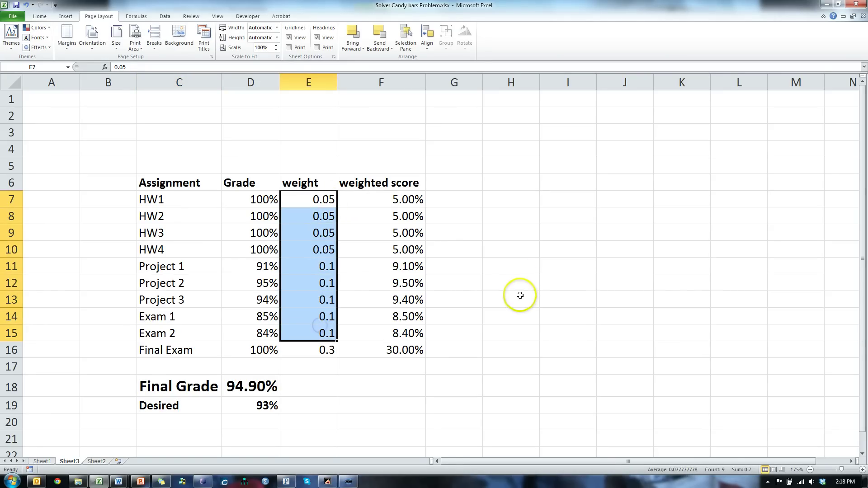
pyautogui.click(252, 388)
pyautogui.moveTo(403, 200); pyautogui.dragTo(402, 349)
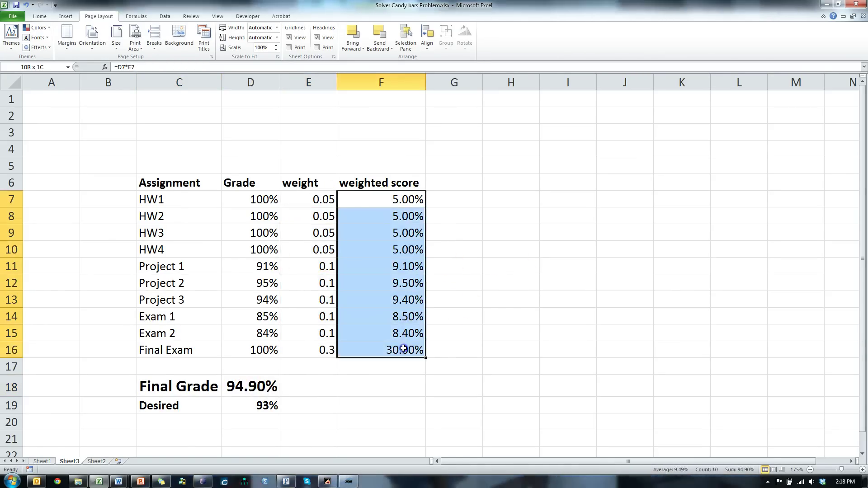
pyautogui.click(367, 302)
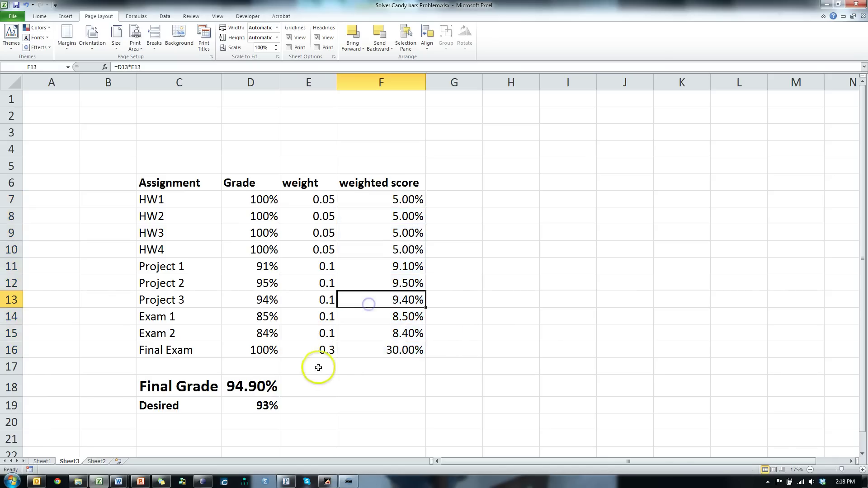
pyautogui.click(268, 351)
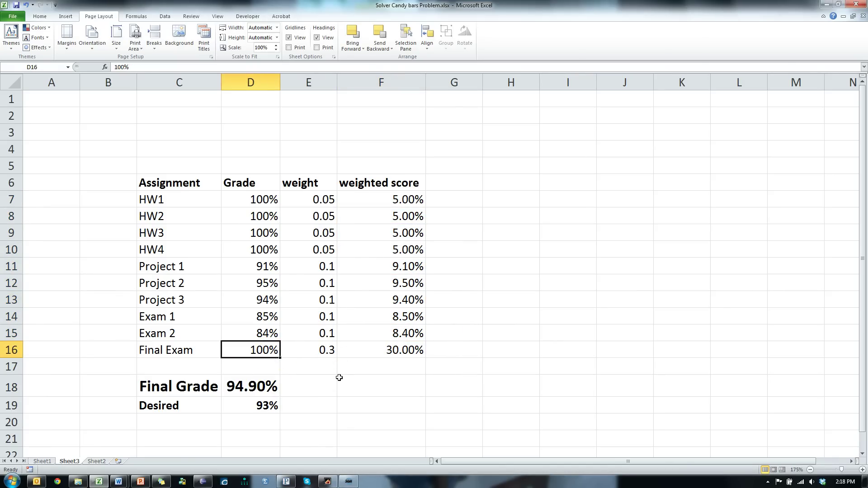
pyautogui.click(249, 406)
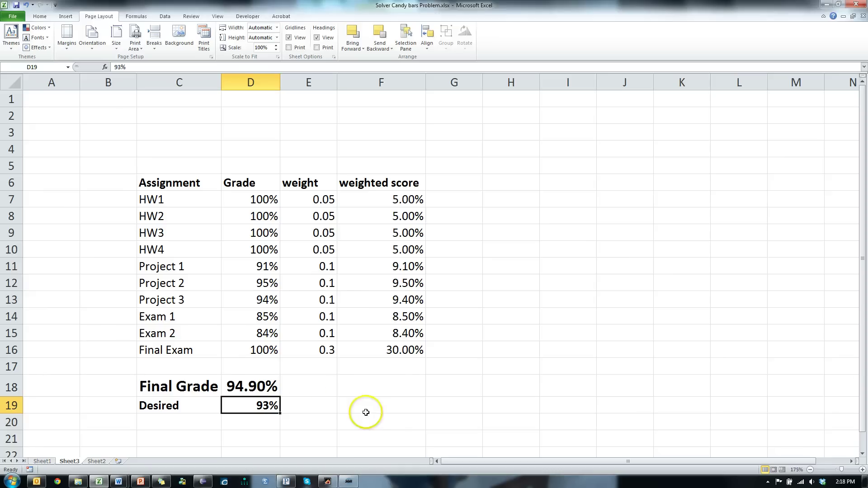
pyautogui.click(259, 351)
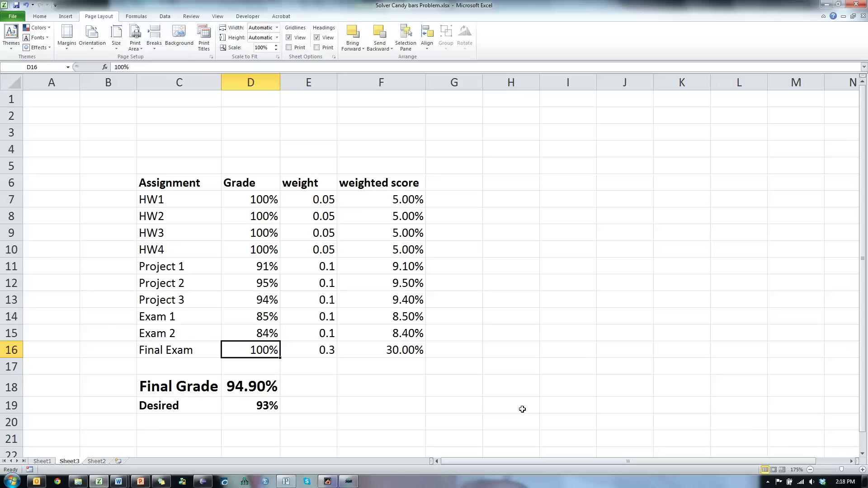
pyautogui.write('95')
pyautogui.press('Return')
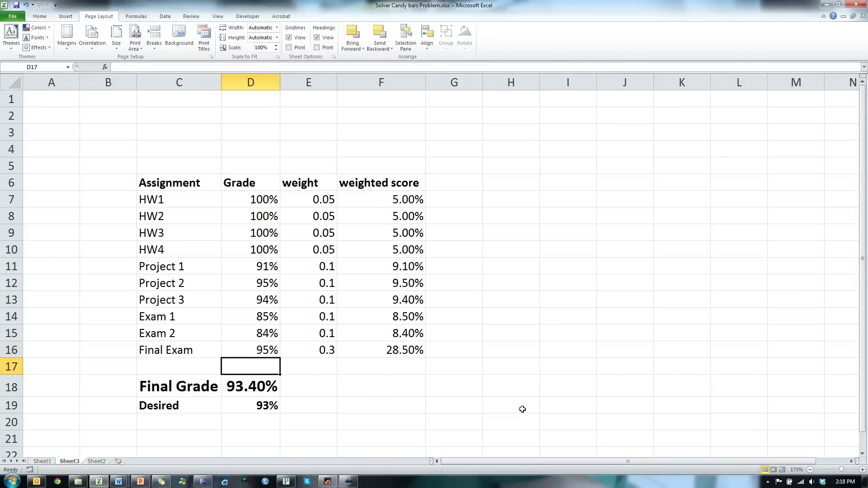
pyautogui.write('94')
pyautogui.press('Return')
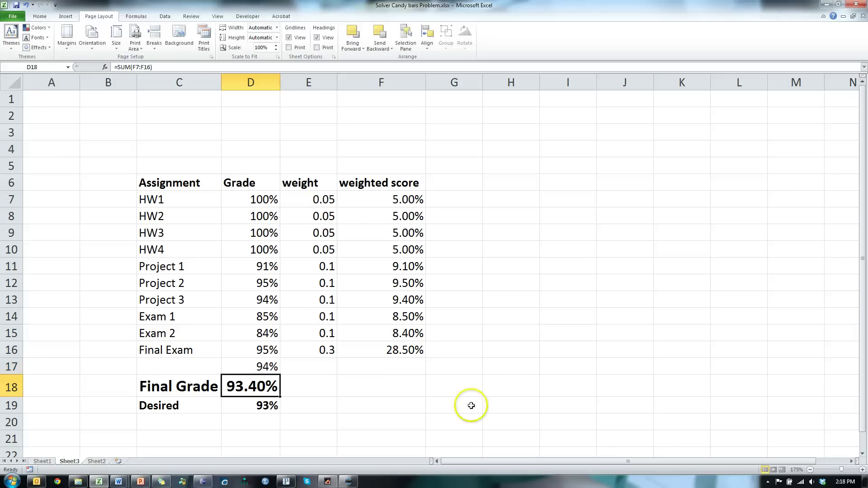
pyautogui.click(244, 366)
pyautogui.press('Up')
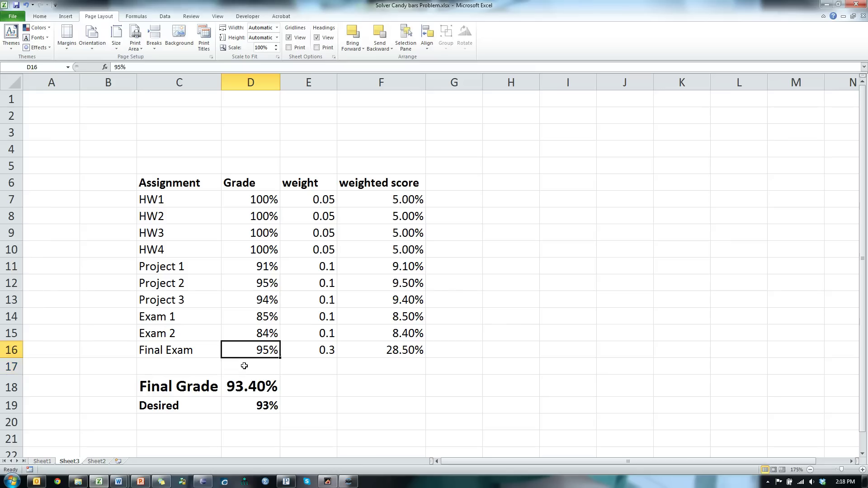
pyautogui.write('94')
pyautogui.press('Return')
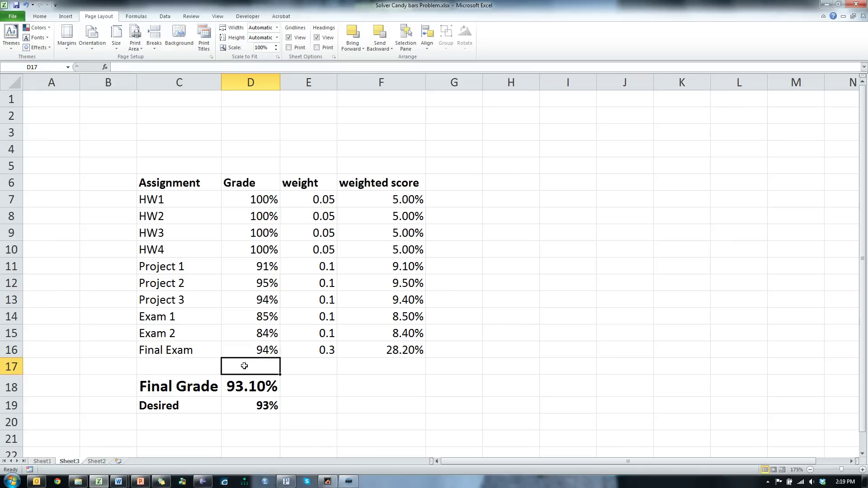
pyautogui.press('Up')
pyautogui.write('93')
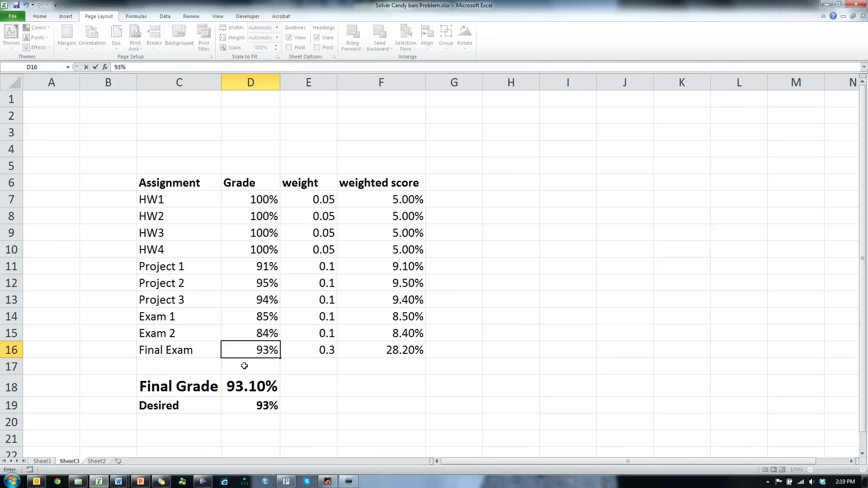
pyautogui.press('Return')
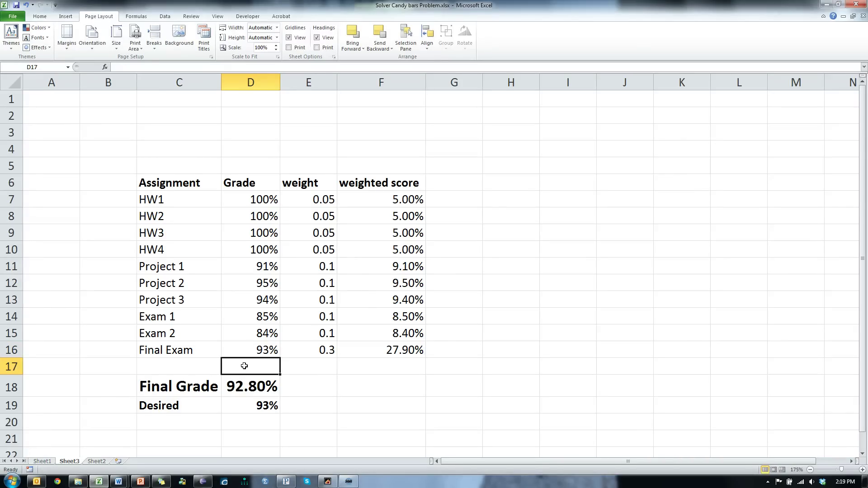
pyautogui.press('Up')
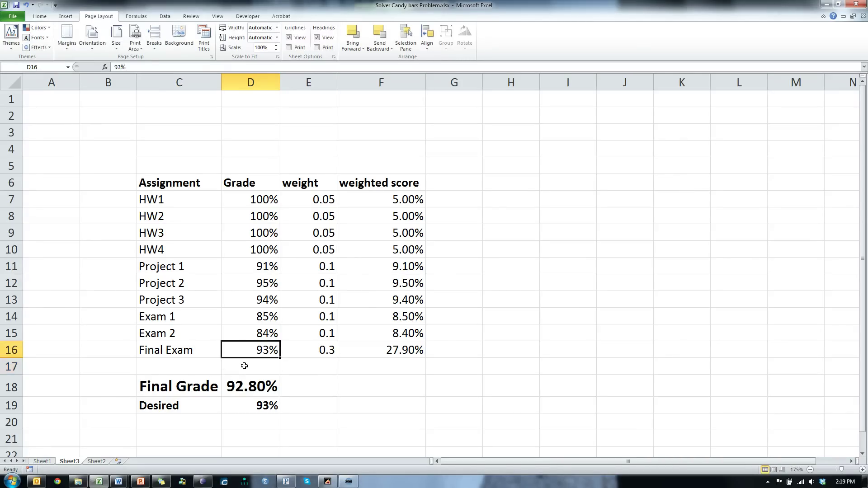
pyautogui.click(274, 367)
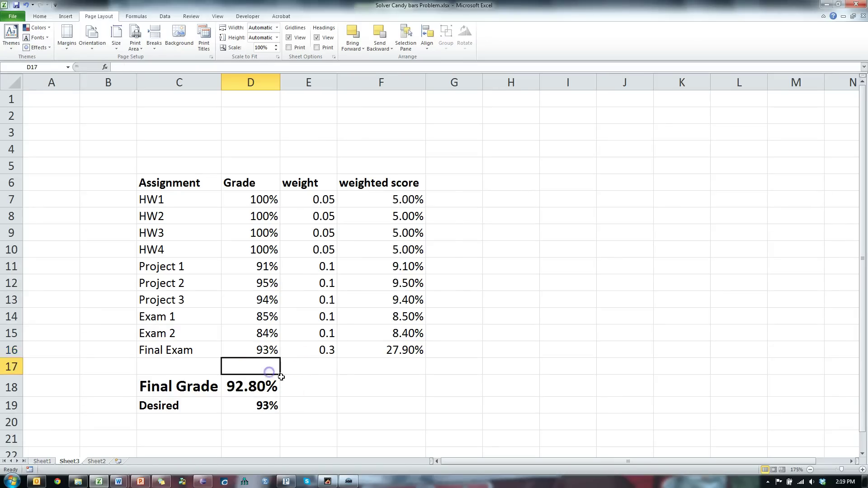
pyautogui.click(254, 387)
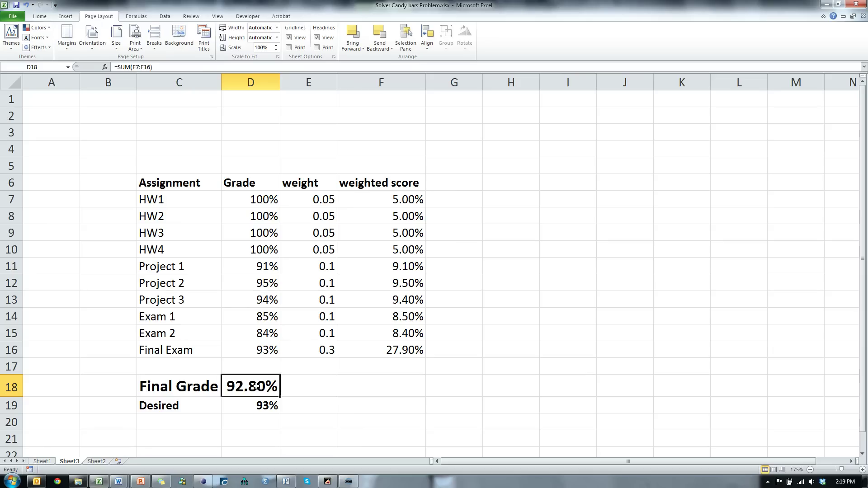
pyautogui.click(261, 350)
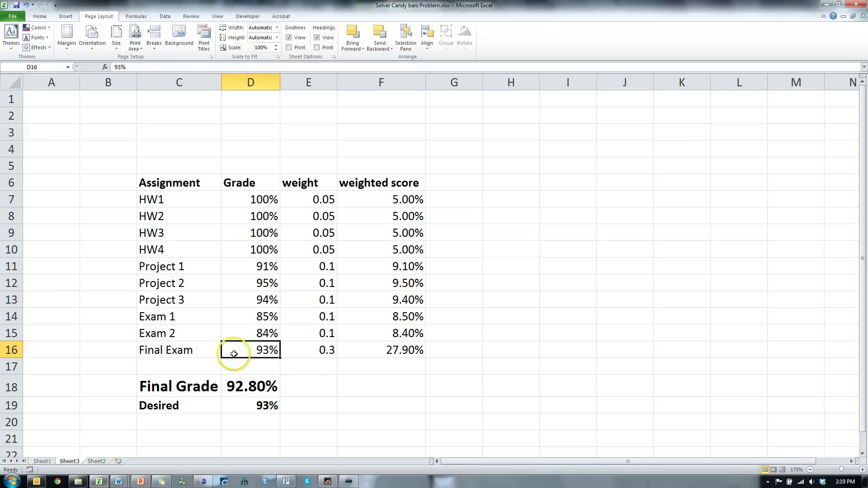
pyautogui.click(258, 385)
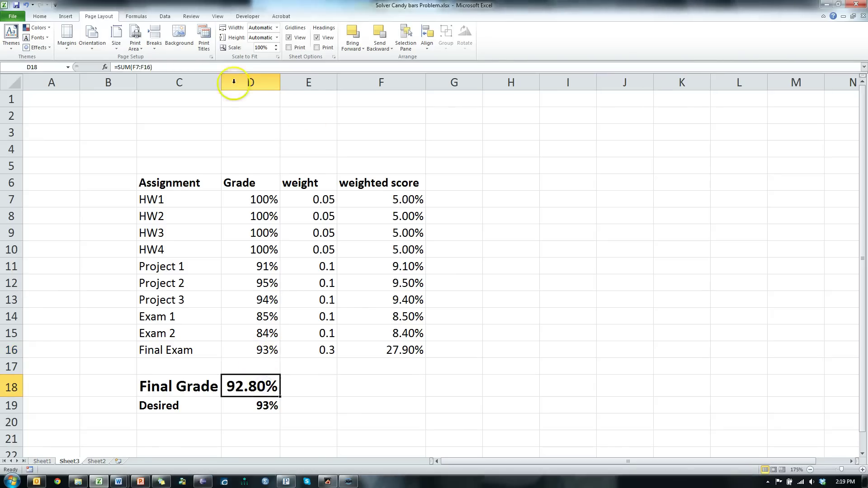
# Goal Seek D18 to 0.93 by changing D16, raising the Final Exam grade to 94%
pyautogui.click(165, 16)
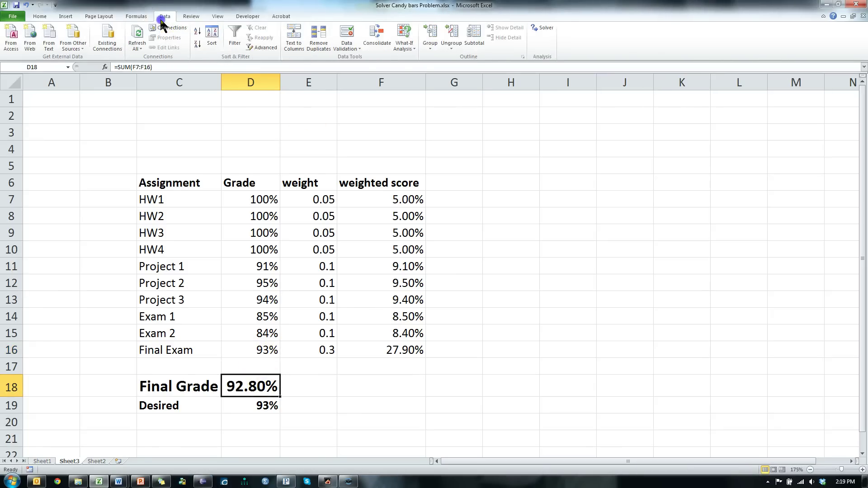
pyautogui.click(417, 46)
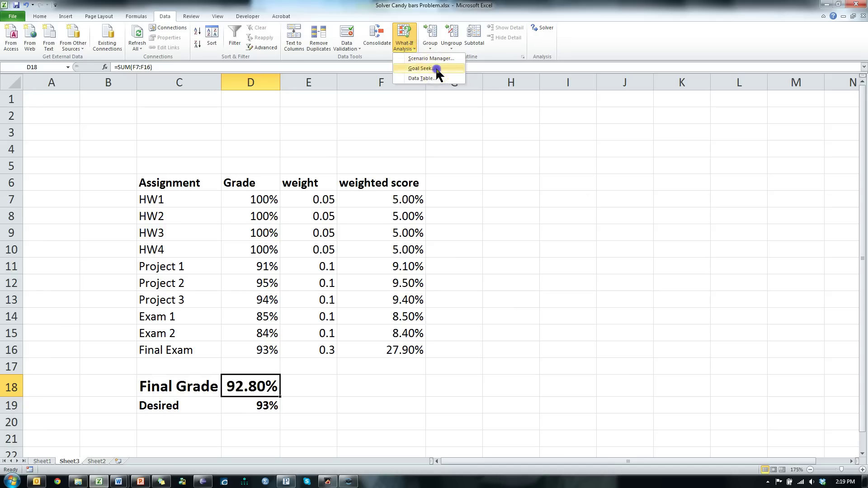
pyautogui.click(421, 68)
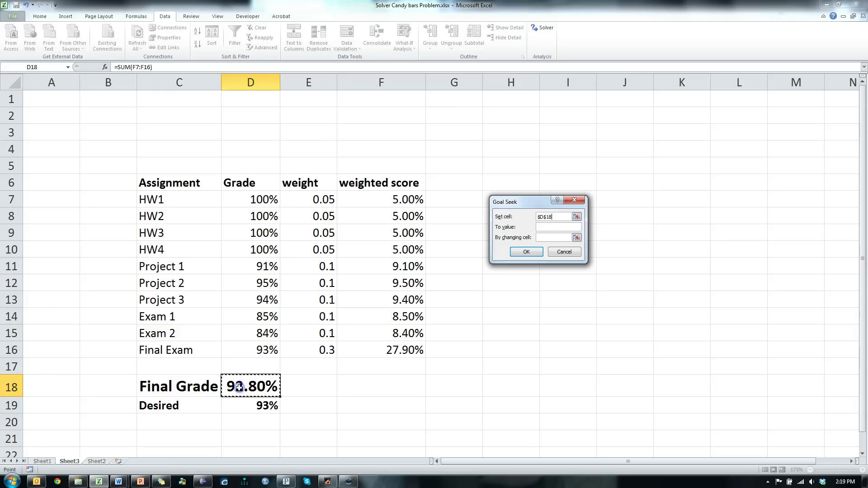
pyautogui.click(553, 227)
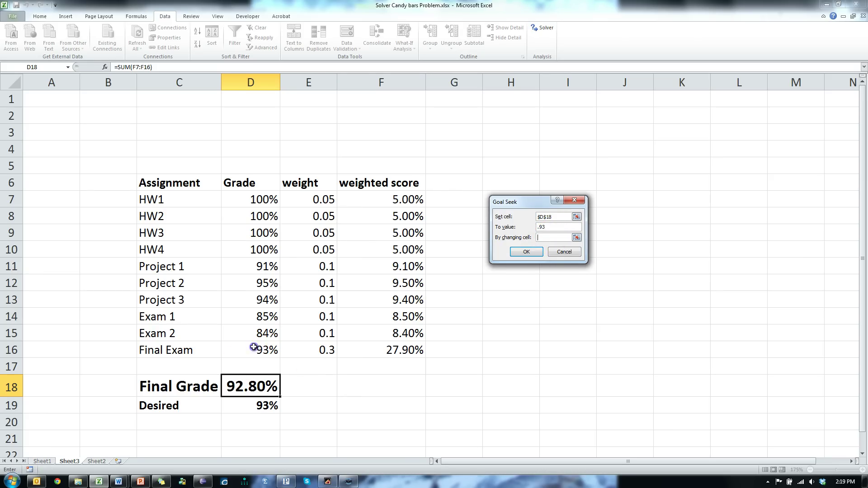
pyautogui.click(526, 252)
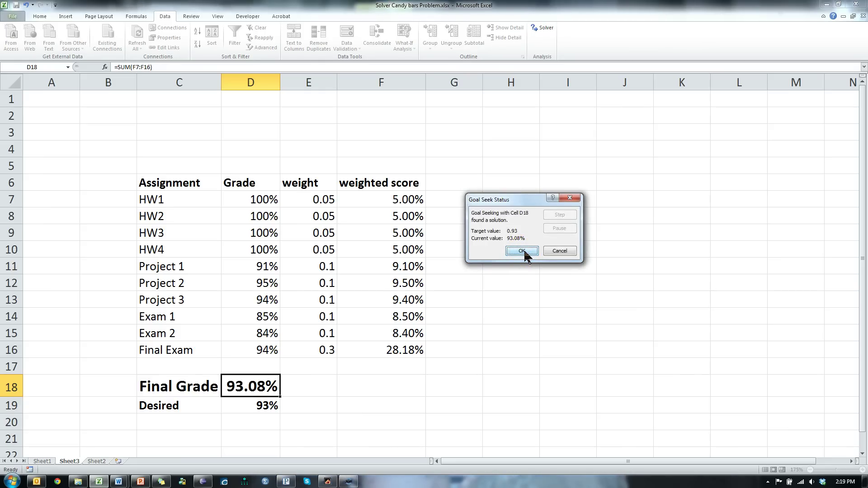
pyautogui.click(525, 254)
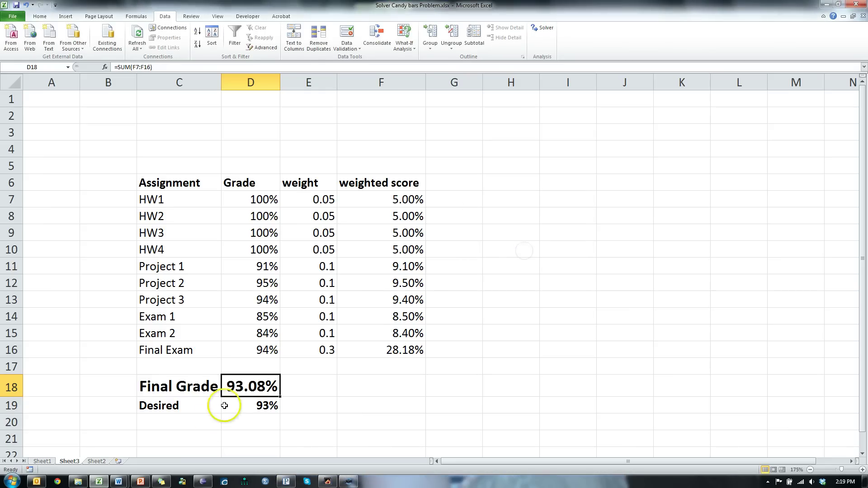
# Check the exact 93.93% Final Exam grade in D16, then switch to Sheet1's Candy Bars table
pyautogui.click(266, 353)
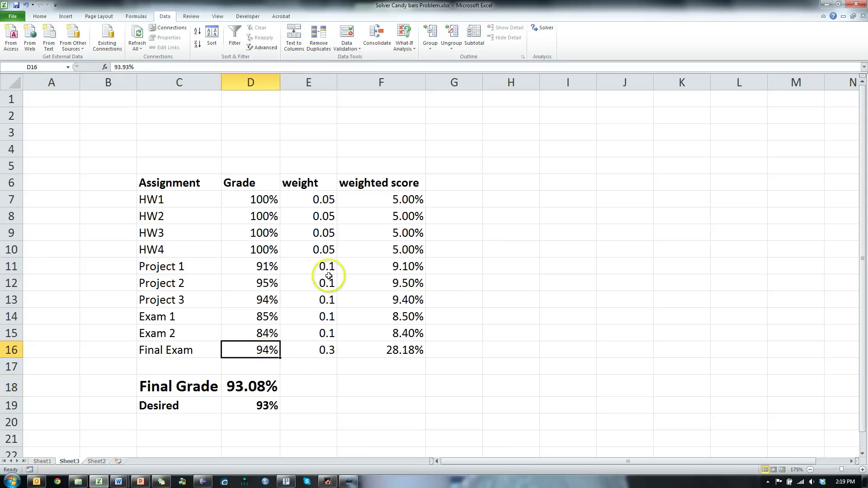
pyautogui.doubleClick(131, 67)
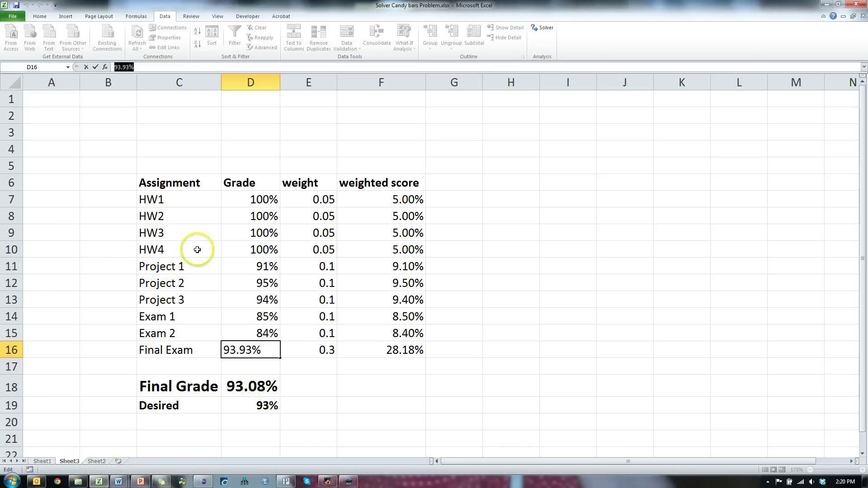
pyautogui.click(262, 366)
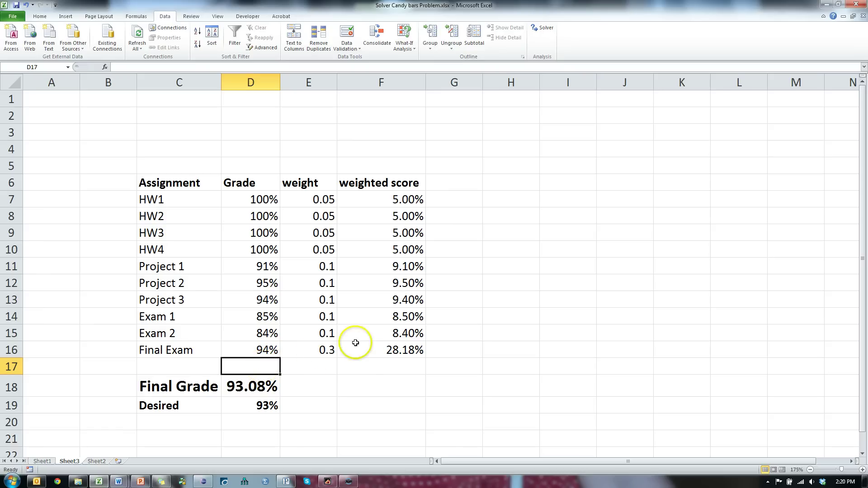
pyautogui.click(45, 461)
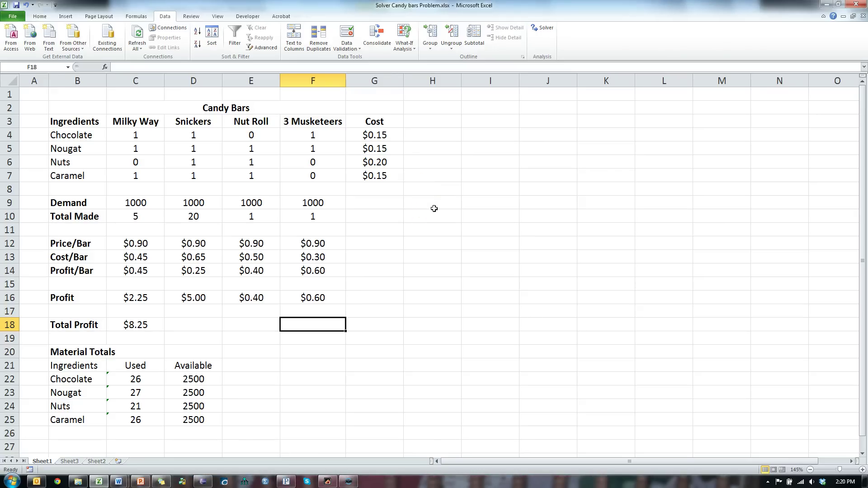
pyautogui.click(145, 120)
pyautogui.click(261, 130)
pyautogui.click(320, 121)
pyautogui.click(258, 120)
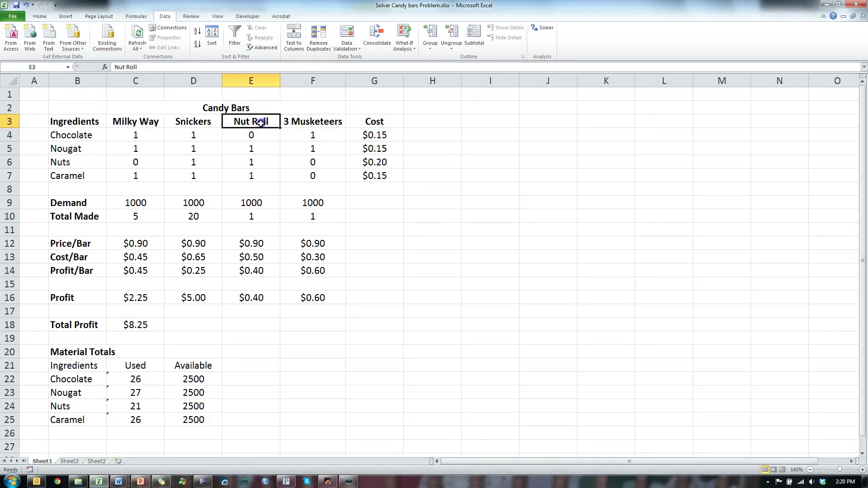
pyautogui.click(133, 133)
pyautogui.click(138, 147)
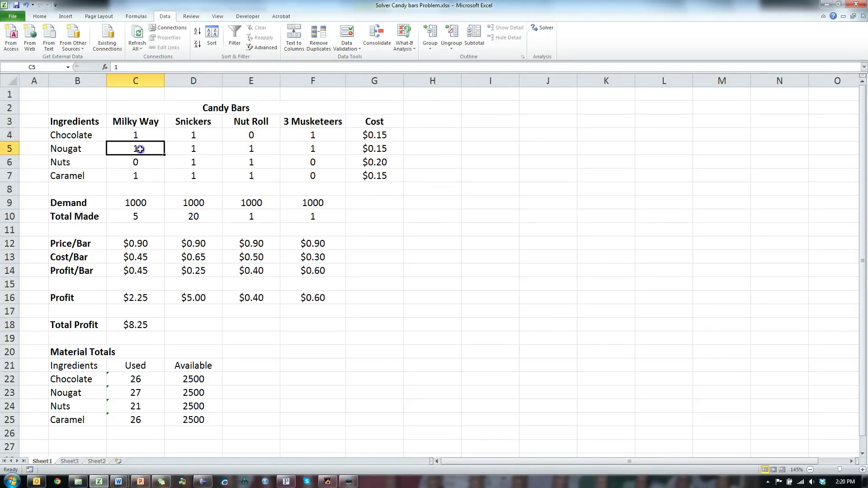
pyautogui.click(140, 177)
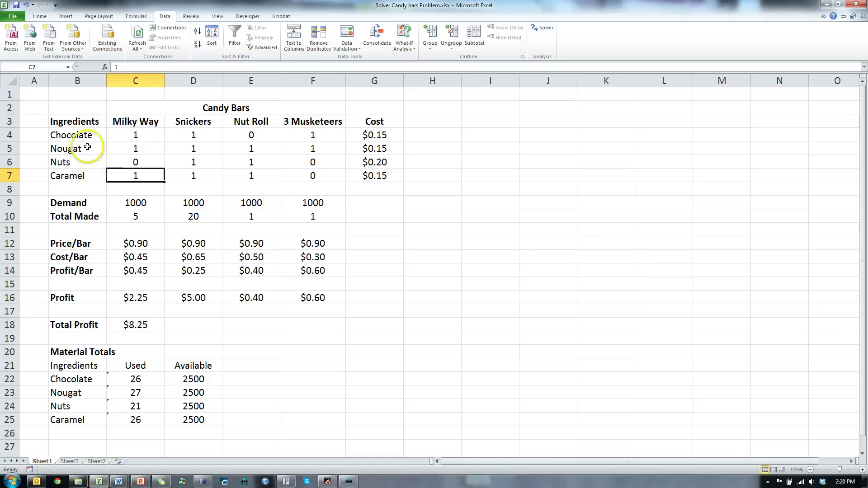
pyautogui.click(152, 150)
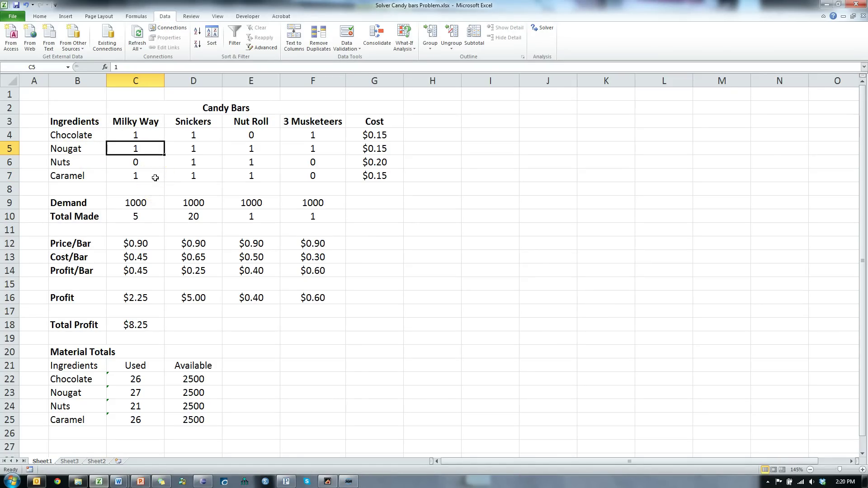
pyautogui.click(155, 178)
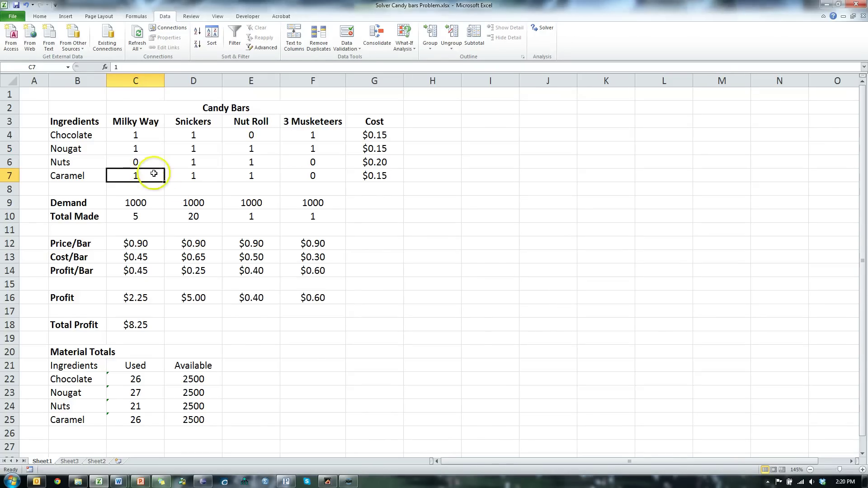
pyautogui.moveTo(382, 141); pyautogui.dragTo(384, 171)
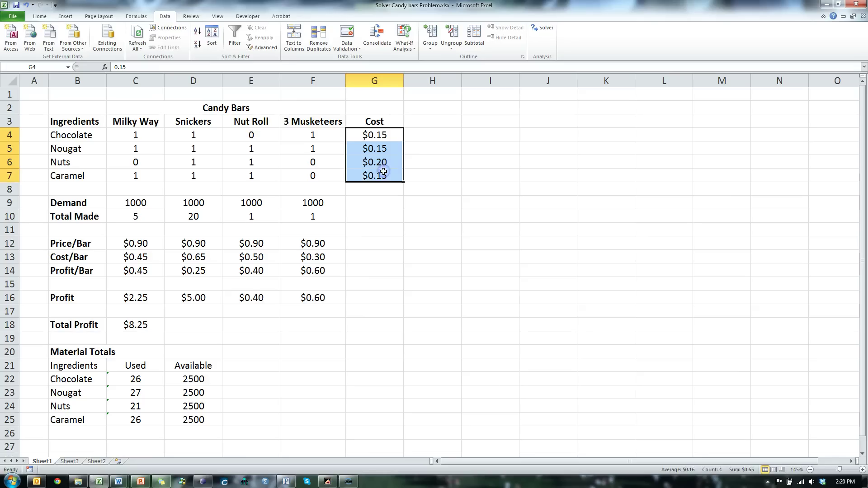
pyautogui.hotkey('alt', 'p')
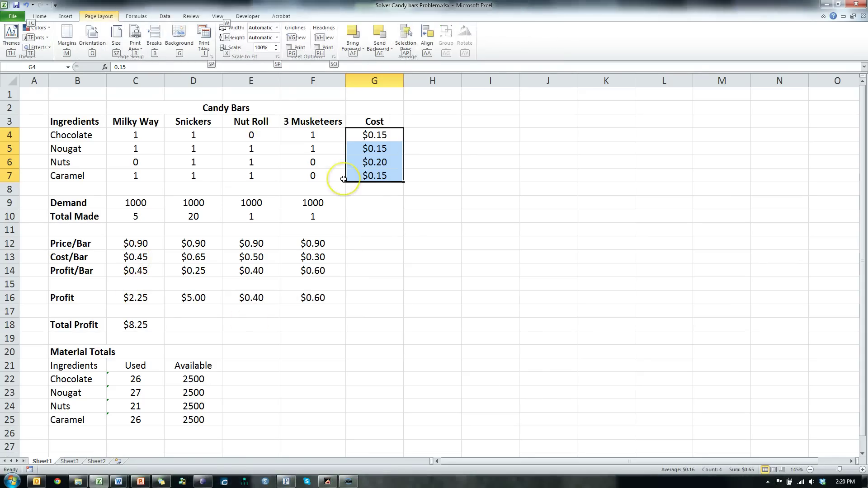
pyautogui.click(136, 244)
pyautogui.click(192, 243)
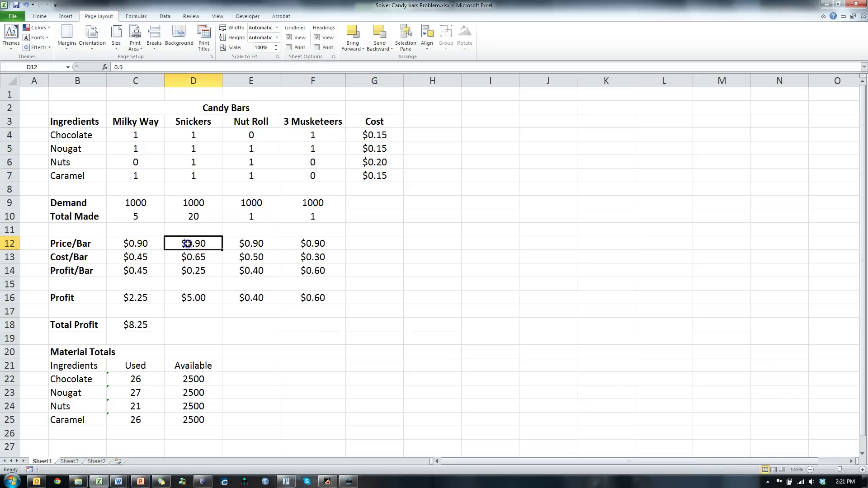
pyautogui.click(265, 244)
pyautogui.click(313, 241)
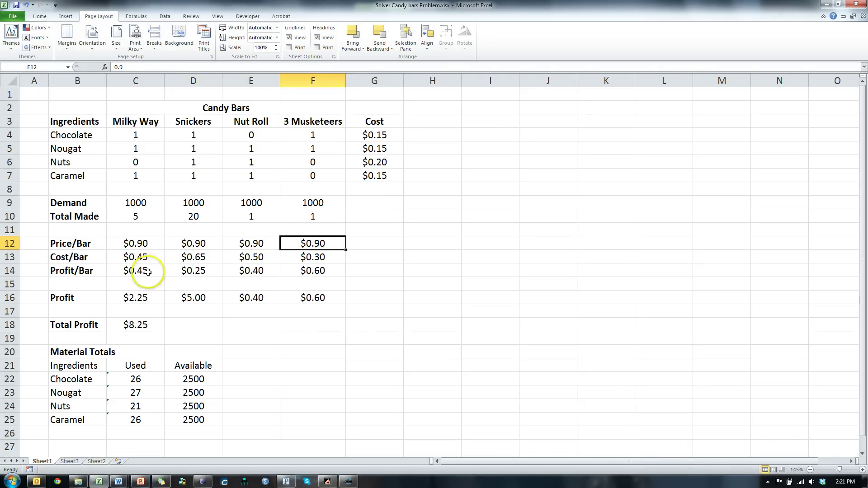
pyautogui.moveTo(144, 277); pyautogui.dragTo(298, 276)
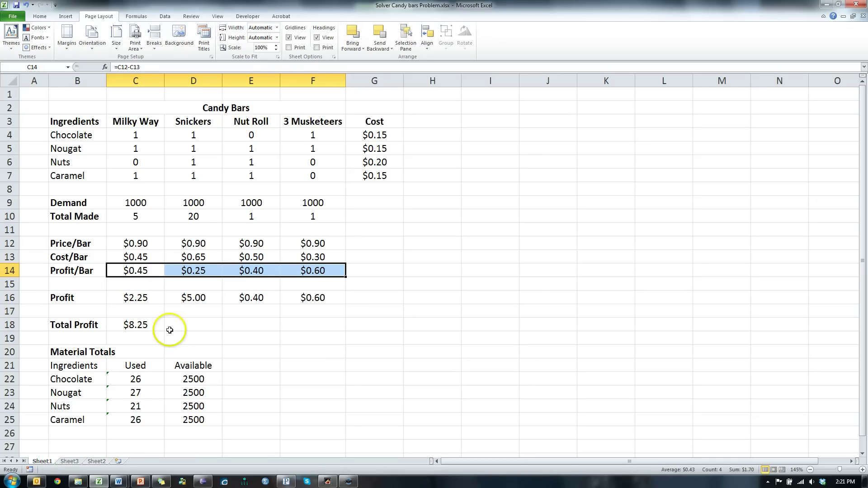
pyautogui.click(136, 324)
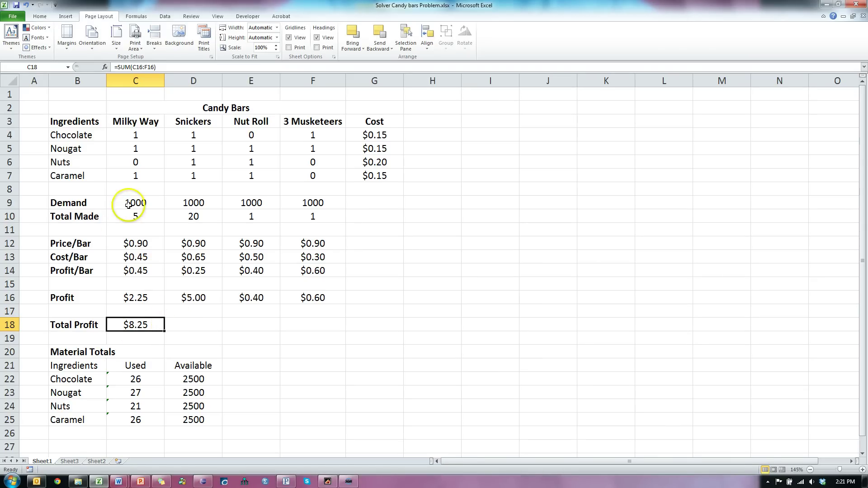
pyautogui.moveTo(128, 204); pyautogui.dragTo(300, 204)
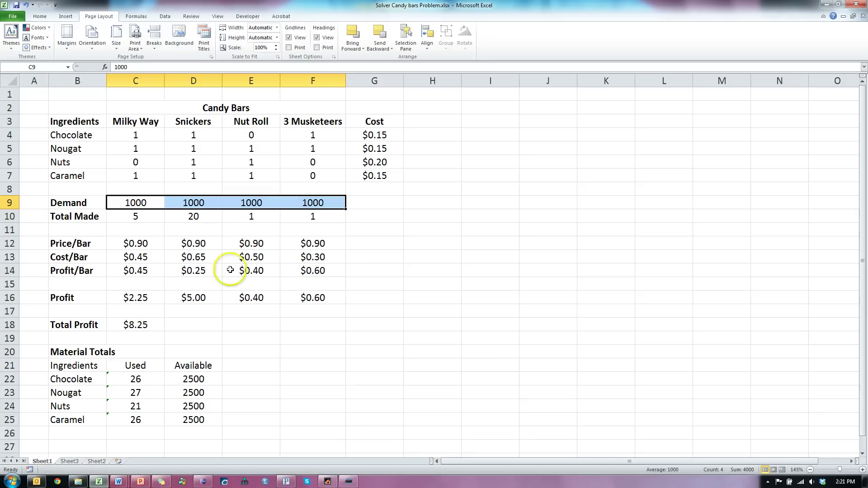
pyautogui.moveTo(145, 366); pyautogui.dragTo(136, 423)
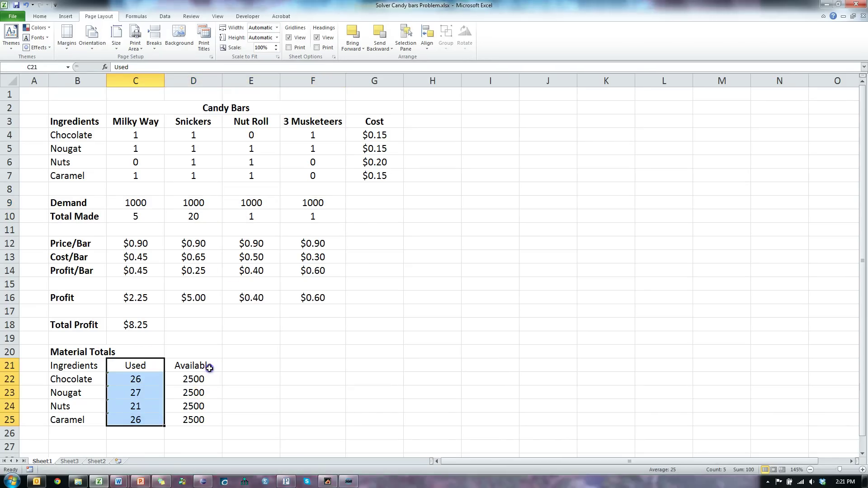
pyautogui.moveTo(207, 364); pyautogui.dragTo(201, 416)
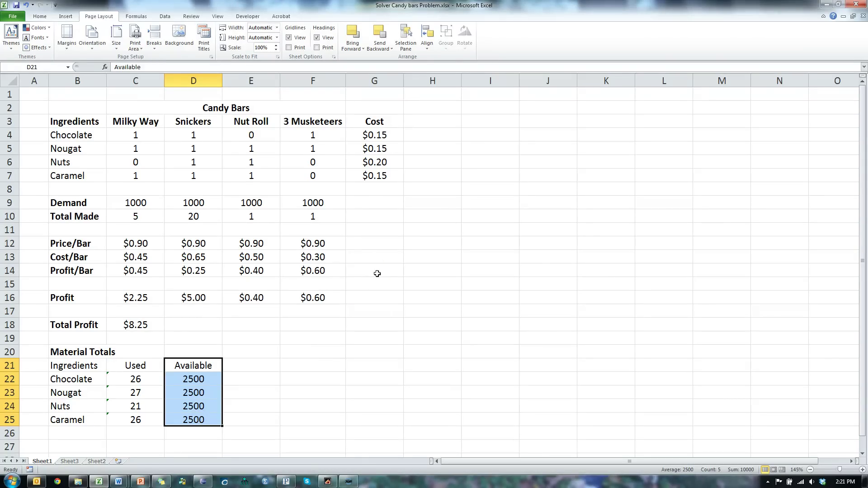
pyautogui.click(131, 324)
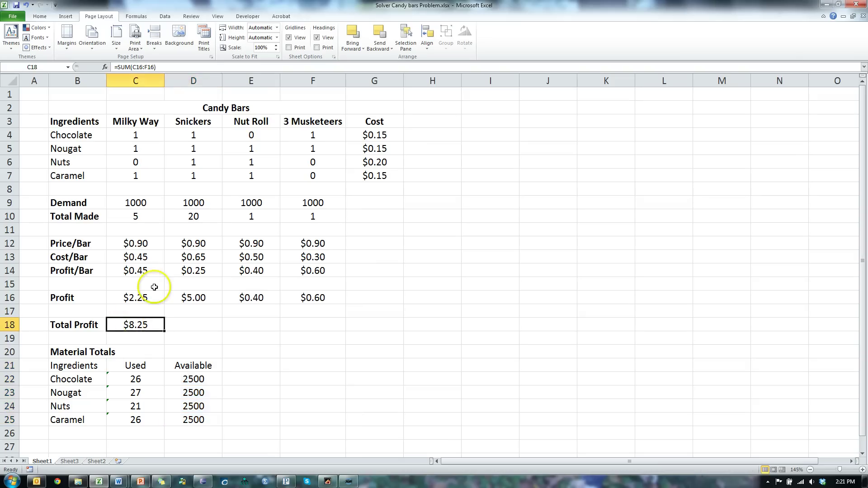
# Set Solver to maximize $C$18 by changing the Total Made cells $C$10:$F$10
pyautogui.click(166, 17)
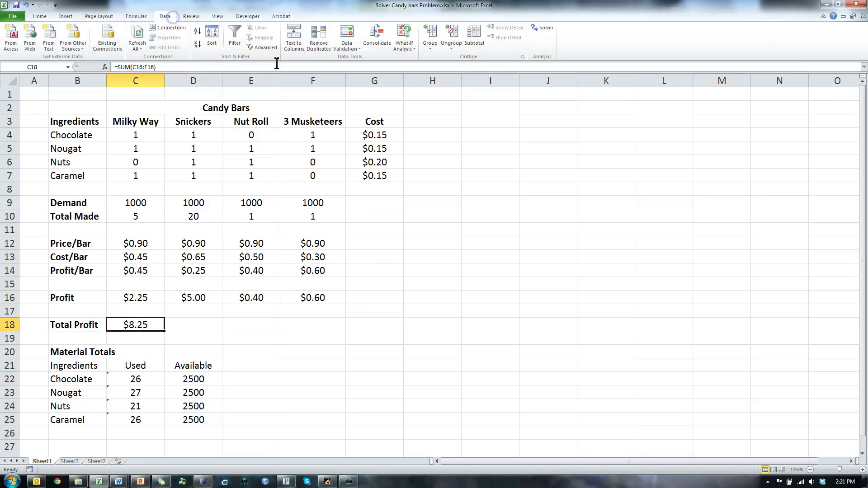
pyautogui.click(547, 30)
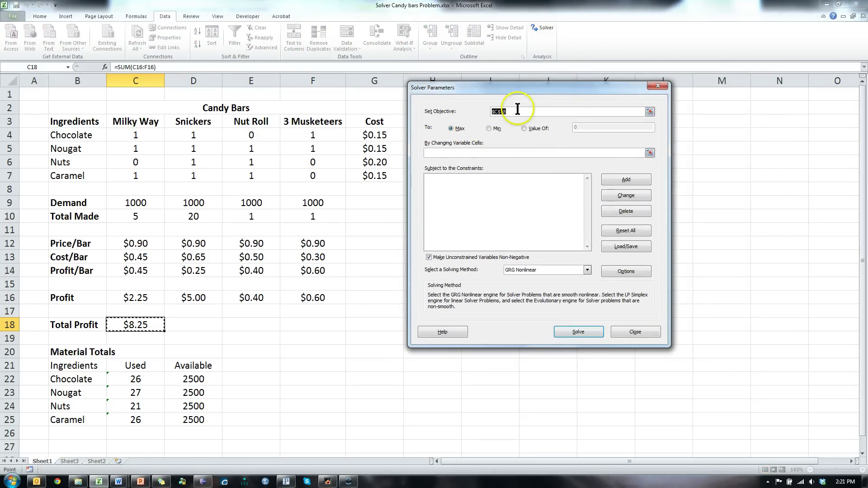
pyautogui.click(136, 325)
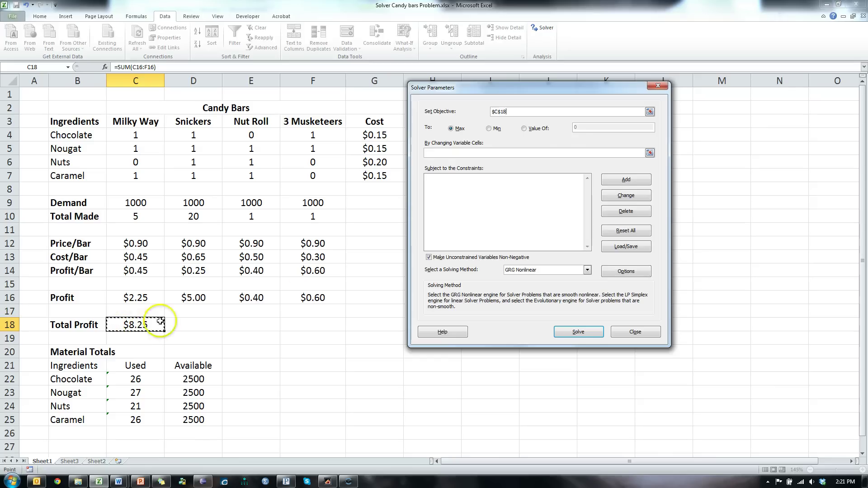
pyautogui.click(451, 129)
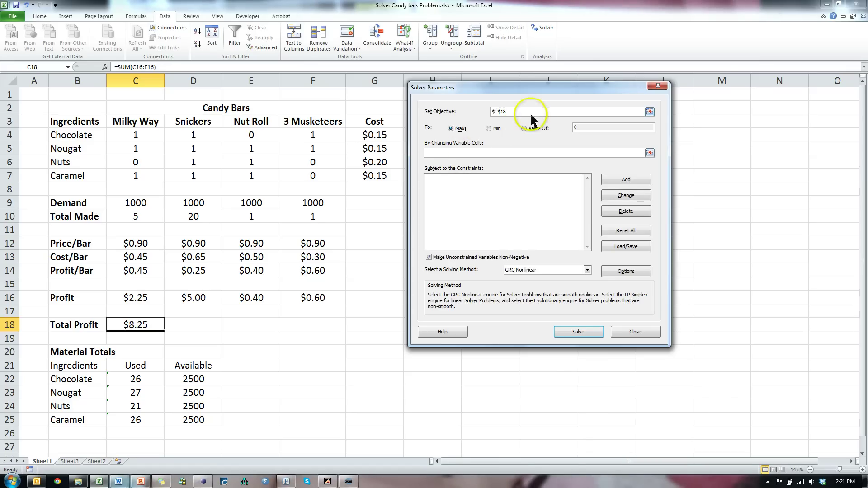
pyautogui.click(442, 154)
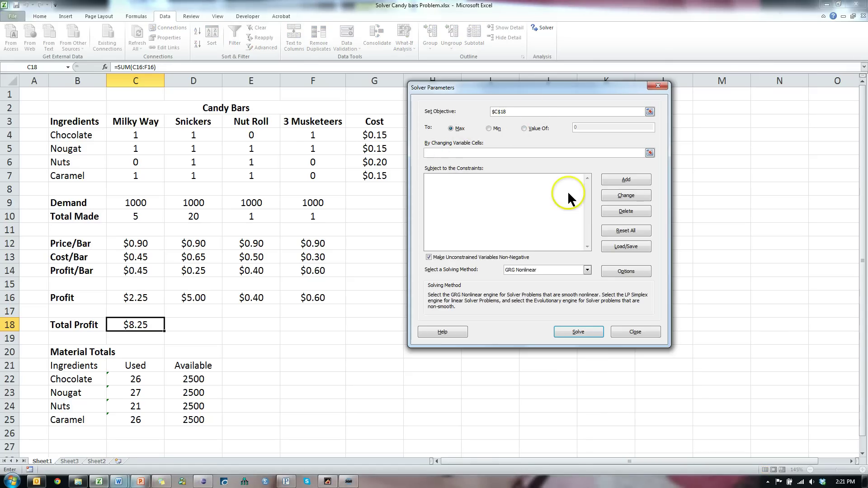
pyautogui.moveTo(135, 217); pyautogui.dragTo(306, 213)
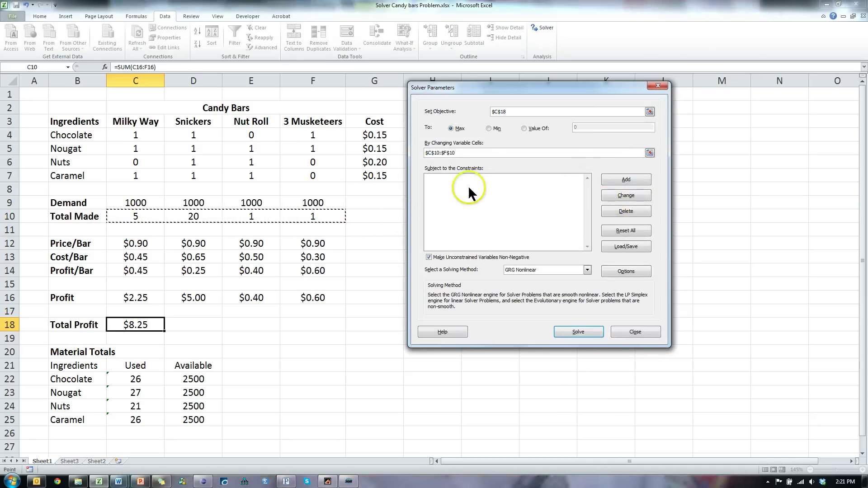
# Add the Solver constraint Used C22:C25 <= Available D22:D25
pyautogui.click(637, 178)
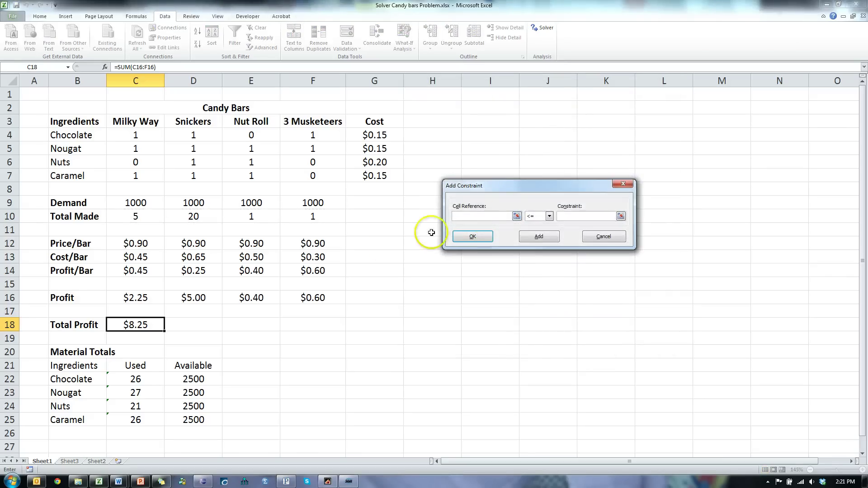
pyautogui.moveTo(141, 380); pyautogui.dragTo(140, 420)
pyautogui.click(572, 216)
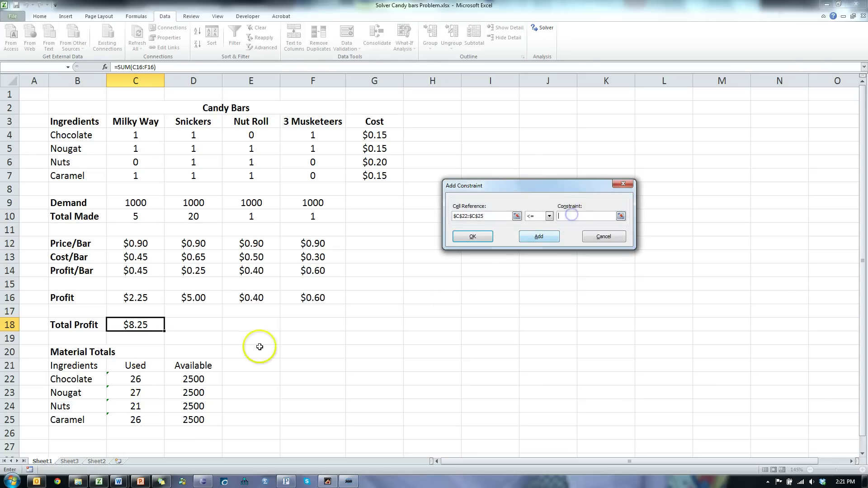
pyautogui.moveTo(190, 379); pyautogui.dragTo(193, 420)
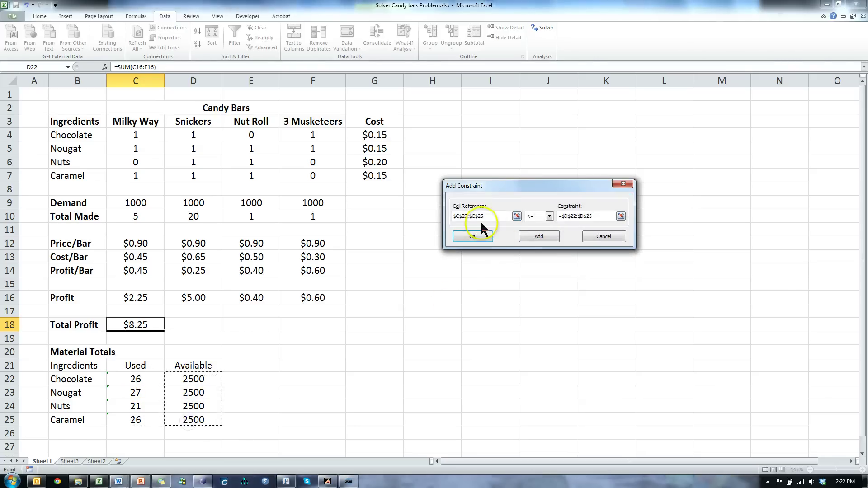
pyautogui.click(467, 216)
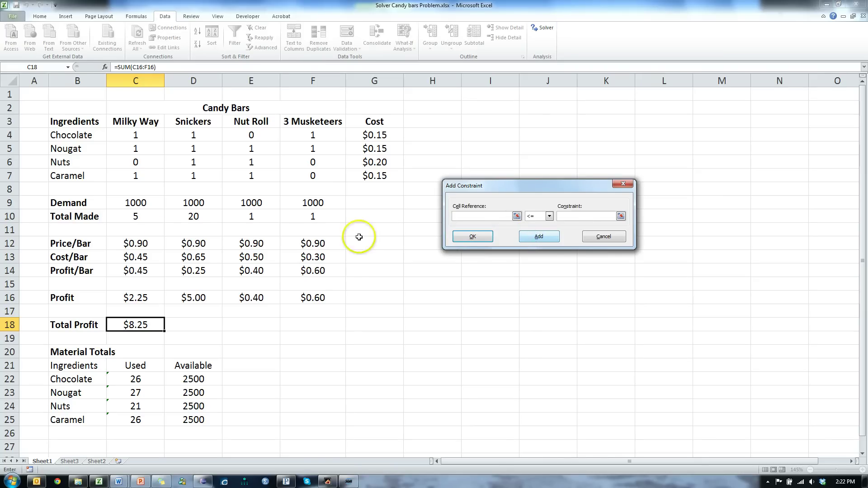
# Add an integer constraint on Total Made C10:F10
pyautogui.moveTo(122, 217); pyautogui.dragTo(298, 219)
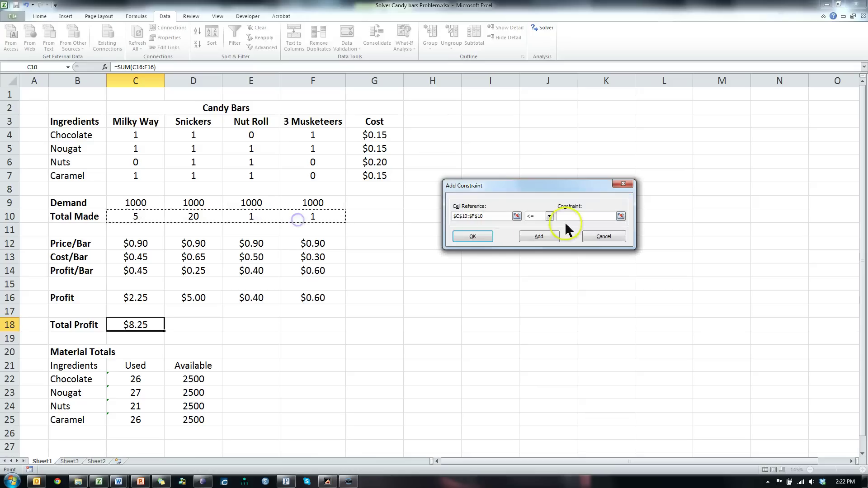
pyautogui.click(540, 216)
pyautogui.click(541, 242)
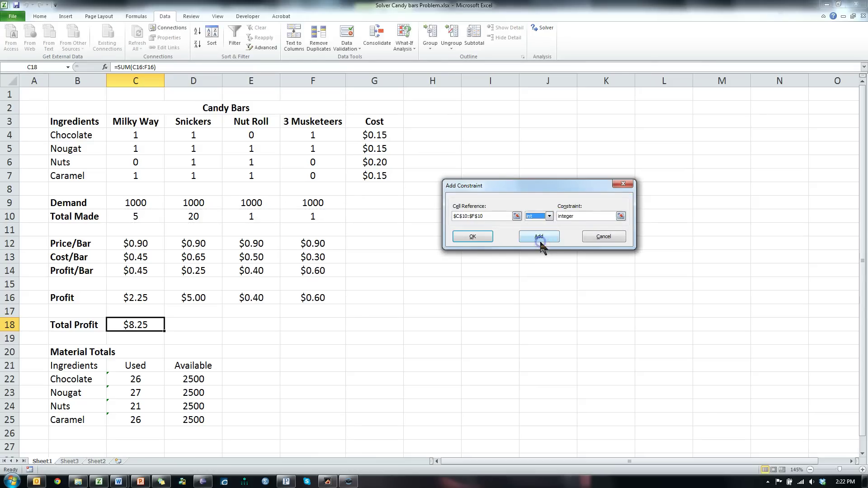
pyautogui.click(542, 238)
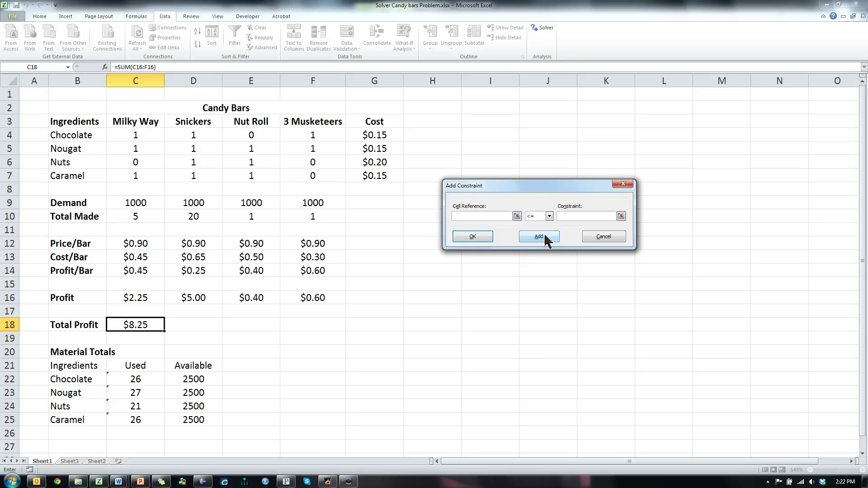
# Add the constraint Total Made C10:F10 <= Demand C9:F9 and return to Solver
pyautogui.click(133, 217)
pyautogui.moveTo(133, 216); pyautogui.dragTo(295, 219)
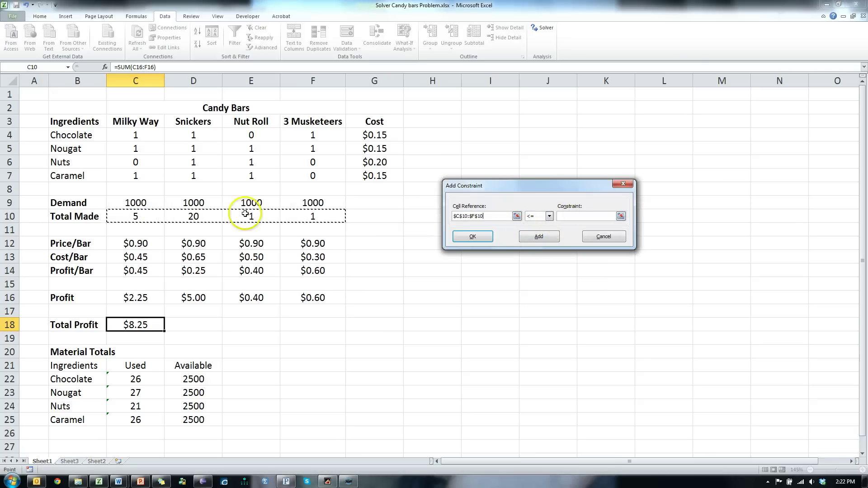
pyautogui.click(585, 216)
pyautogui.moveTo(136, 202); pyautogui.dragTo(300, 205)
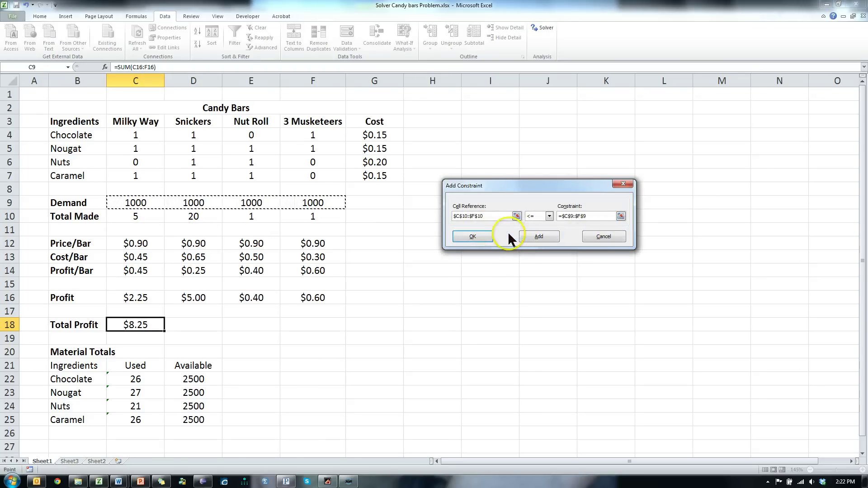
pyautogui.click(476, 235)
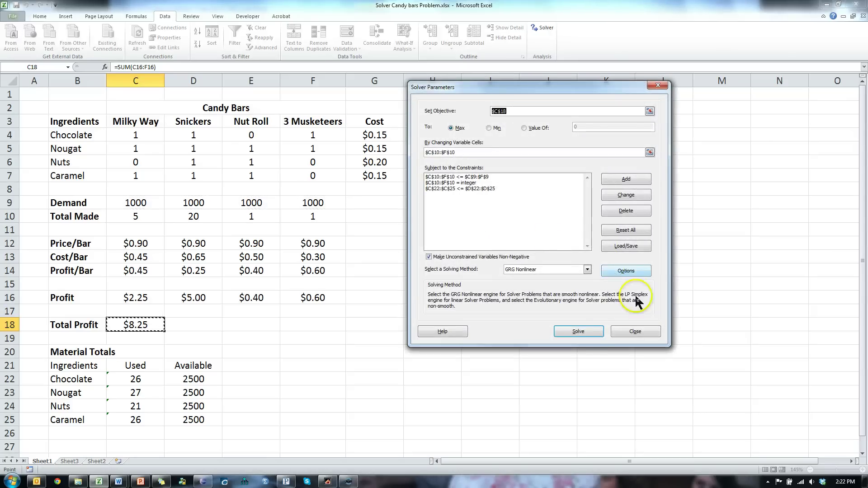
# Run Solver and keep its result of 1000, 0, 500, 1000 bars for $1,250.00 profit
pyautogui.click(592, 335)
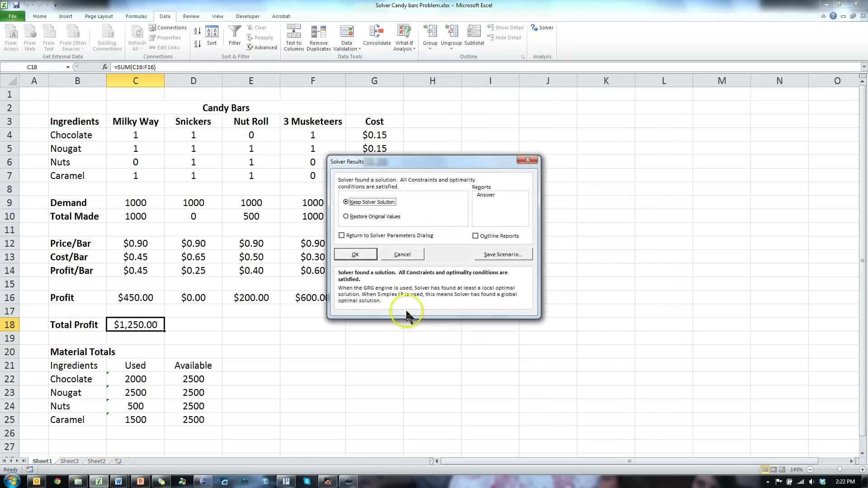
pyautogui.click(355, 256)
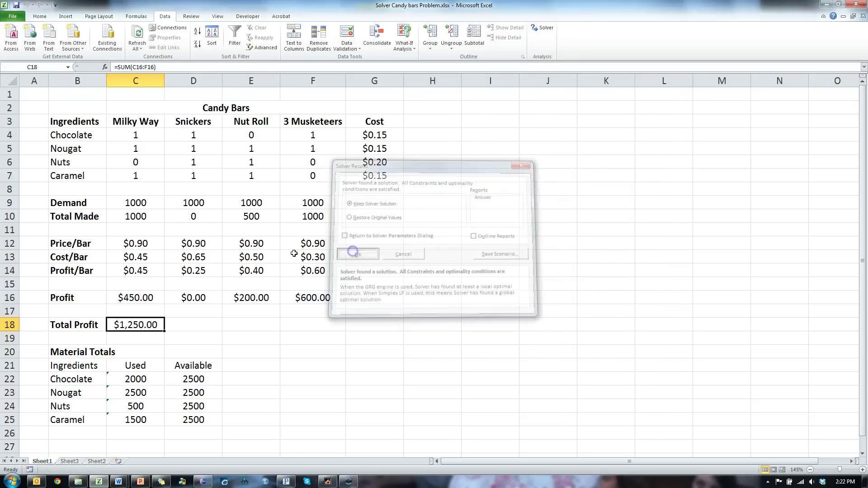